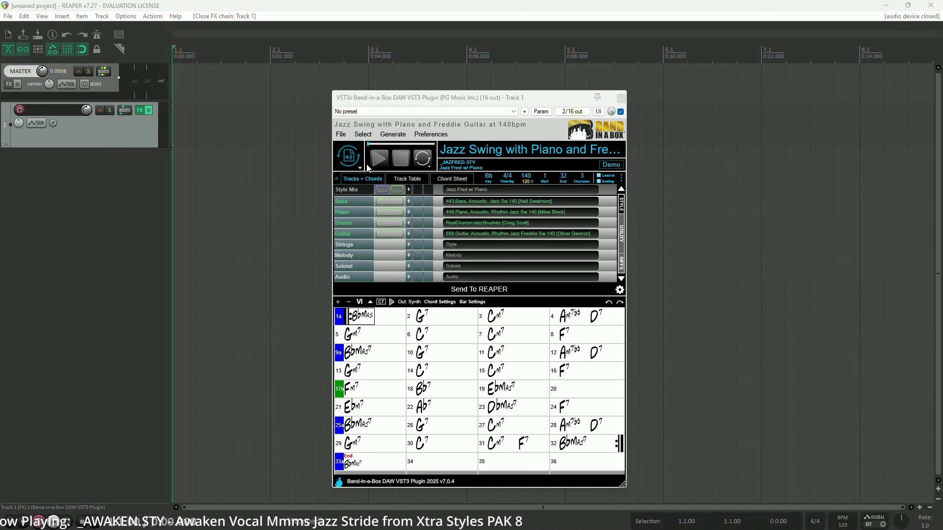
click(392, 134)
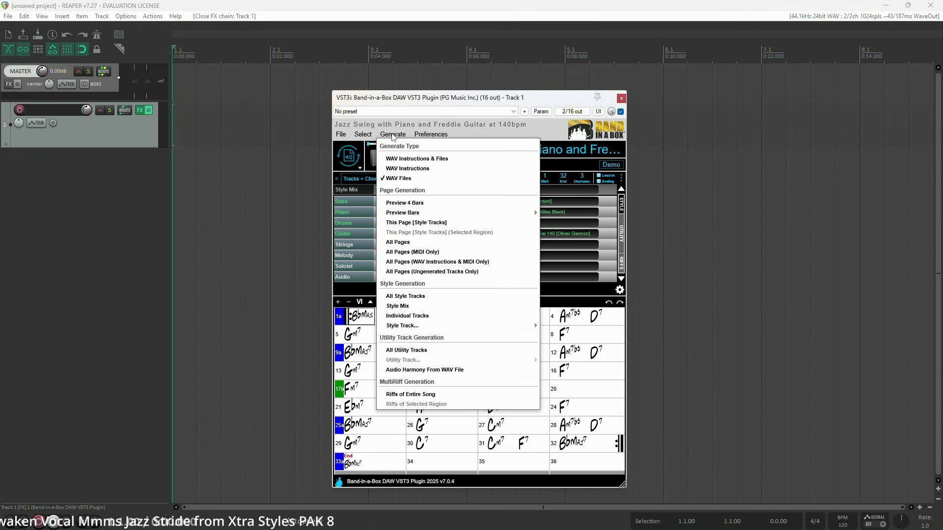
click(393, 136)
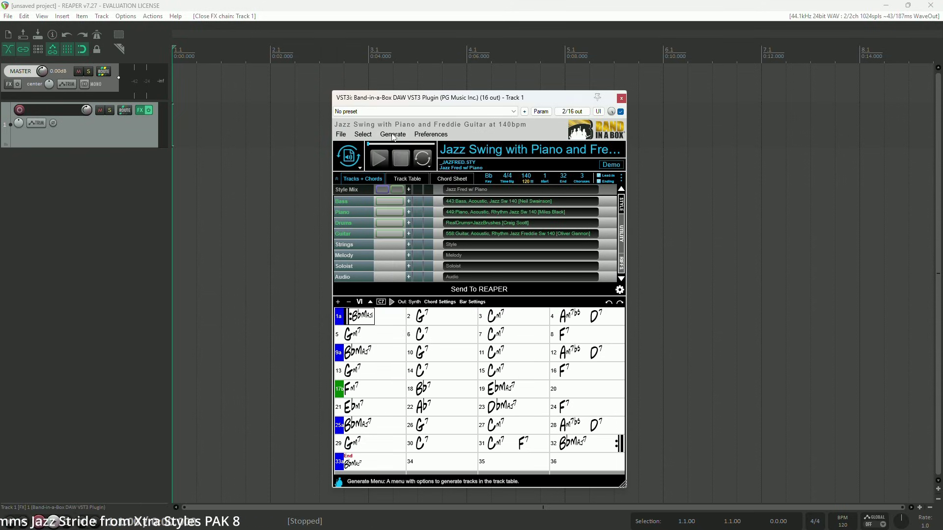
click(444, 134)
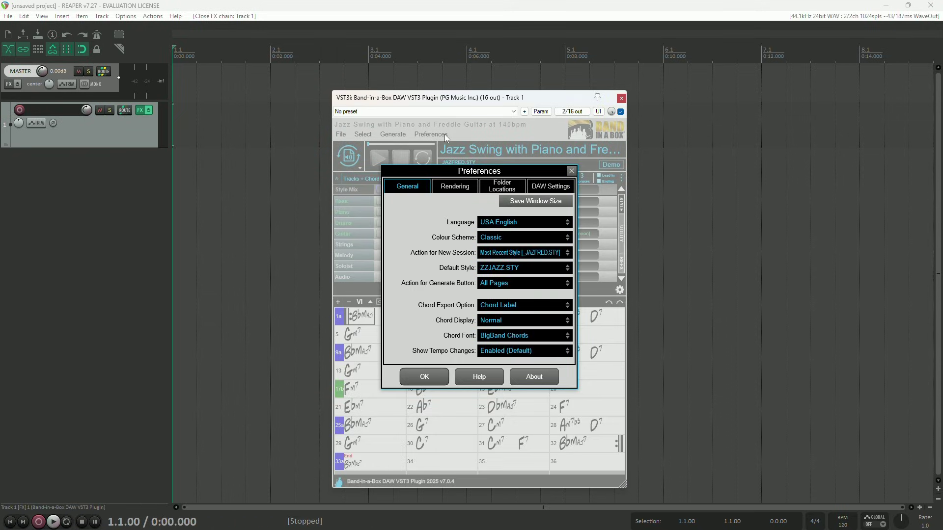
key(Escape)
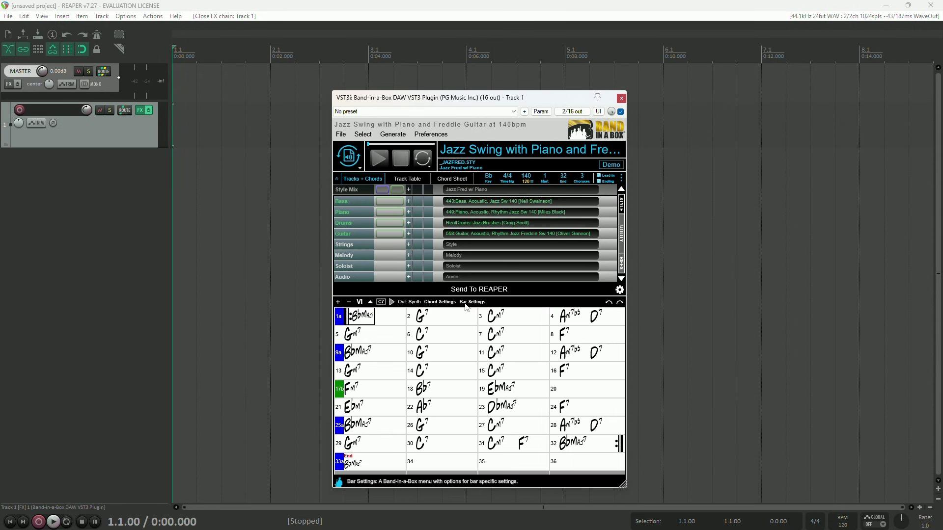
Review the Generate Type/Options choices and the generation options list, leaving the tracks on WAV output.
click(361, 170)
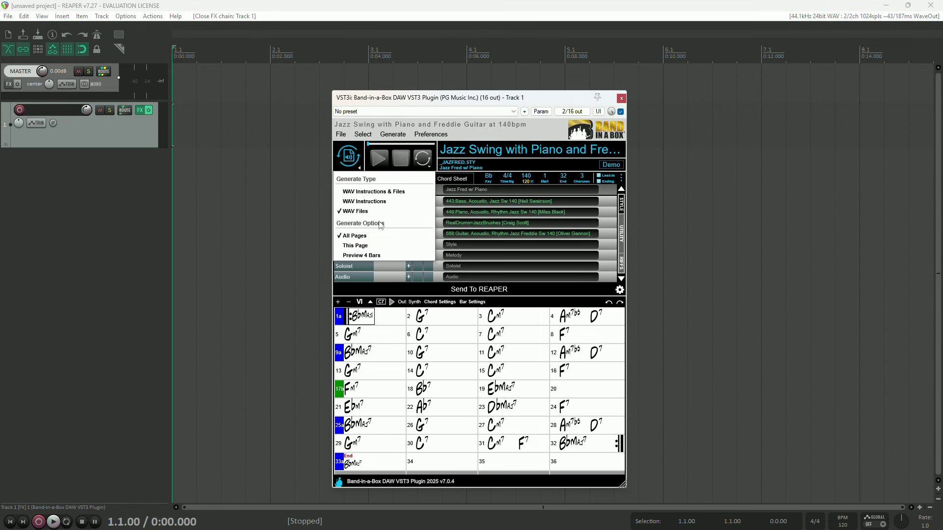
click(398, 138)
click(400, 139)
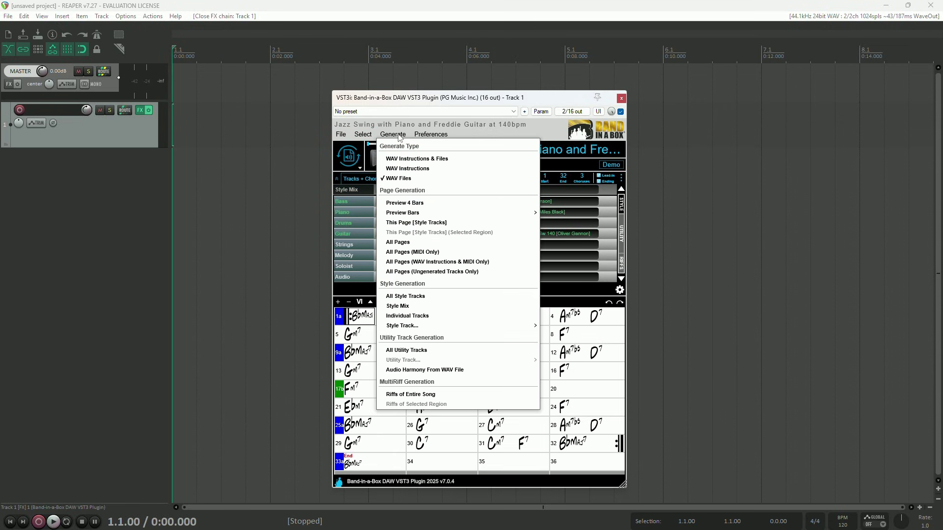
click(400, 139)
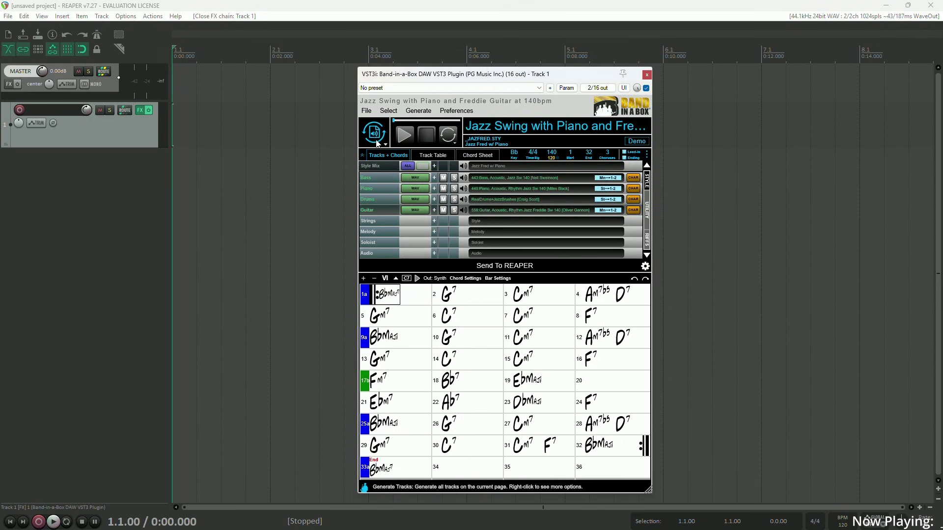
click(377, 142)
click(393, 174)
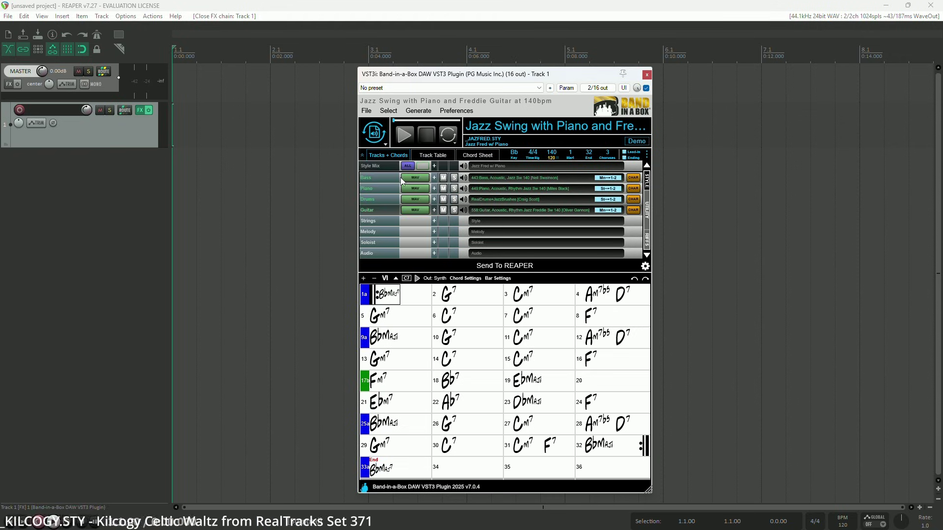
Generate all four Jazz Fred style tracks, dismiss the completion message, and start playback.
click(378, 134)
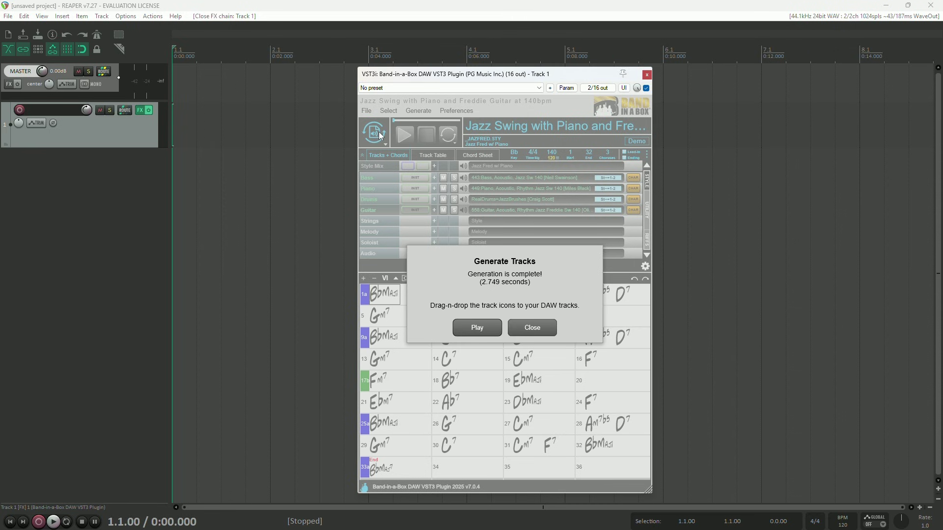
click(540, 330)
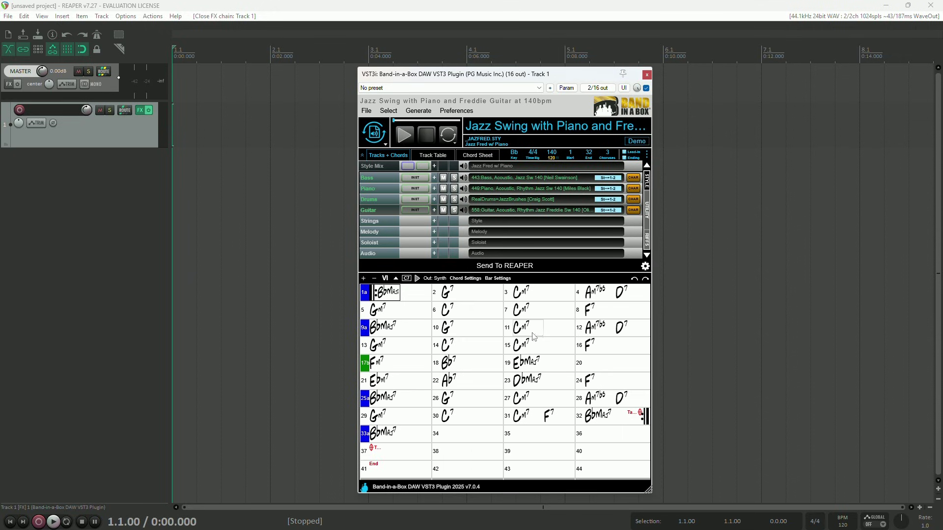
click(53, 521)
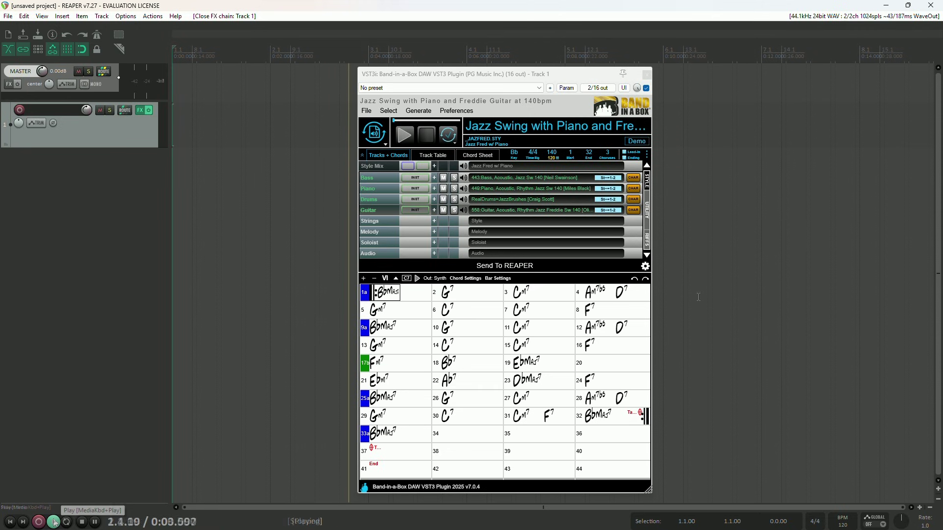
Stop the backing playback so the transport returns to 1.1.00.
key(space)
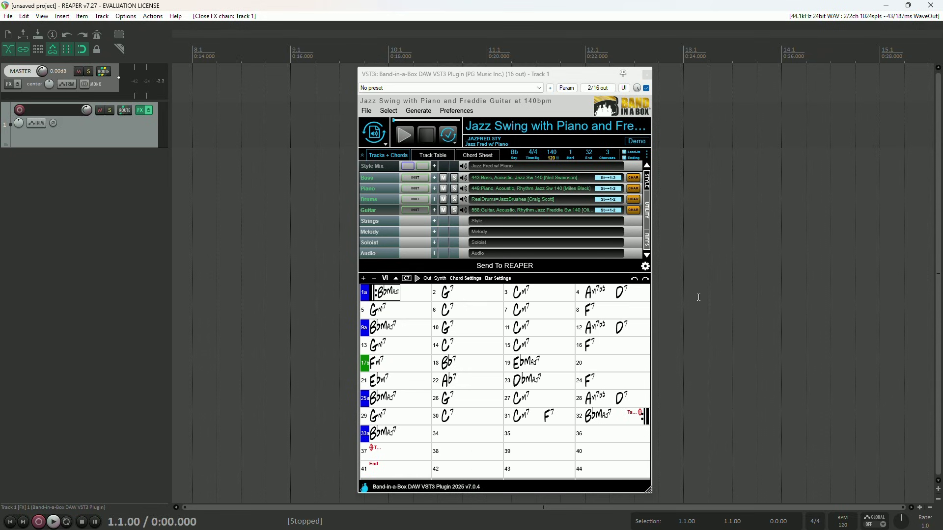
Add tempo markers of 100 BPM at bar 5 and 140 BPM at bar 6.
double_click(565, 43)
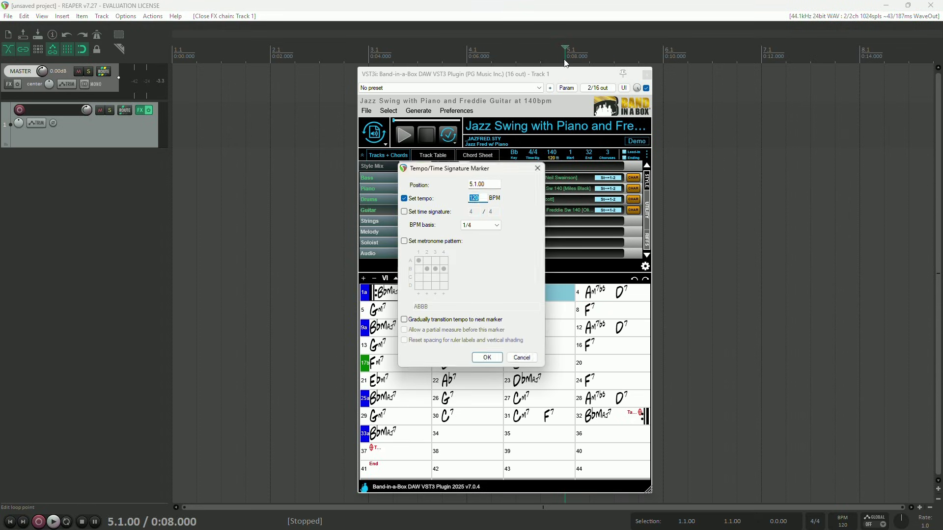
key(Return)
double_click(685, 44)
text(140)
key(Return)
Add 90 BPM at bar 7 and 120 BPM at bar 7 beat 3, then play from the start.
double_click(768, 43)
text(90)
key(Return)
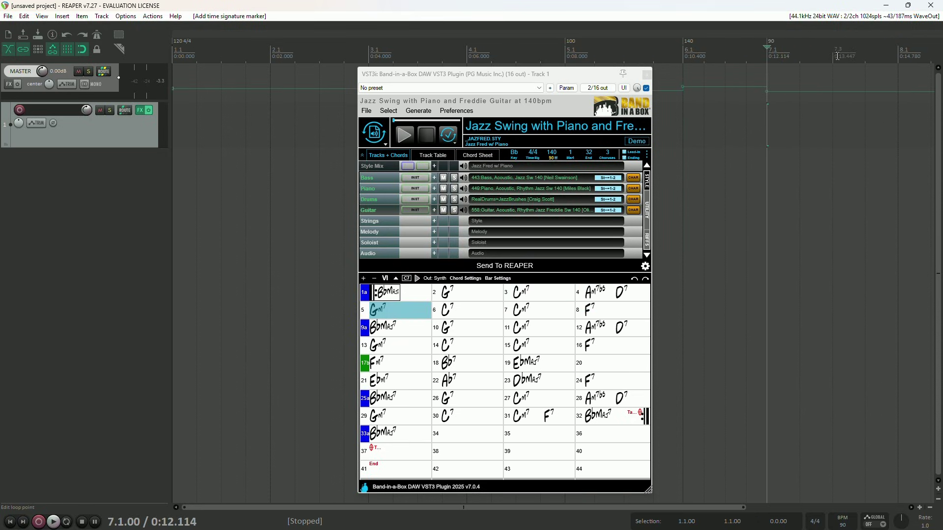
double_click(834, 44)
text(120)
key(Return)
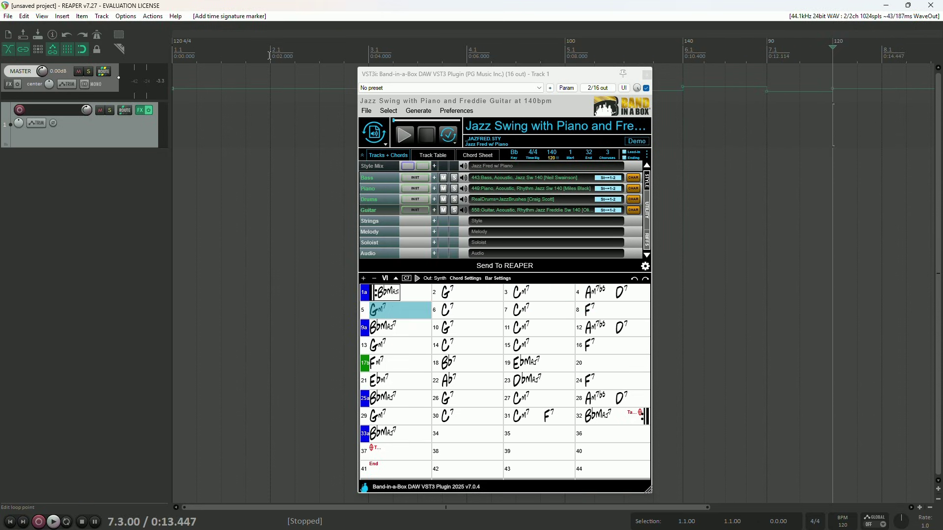
click(177, 52)
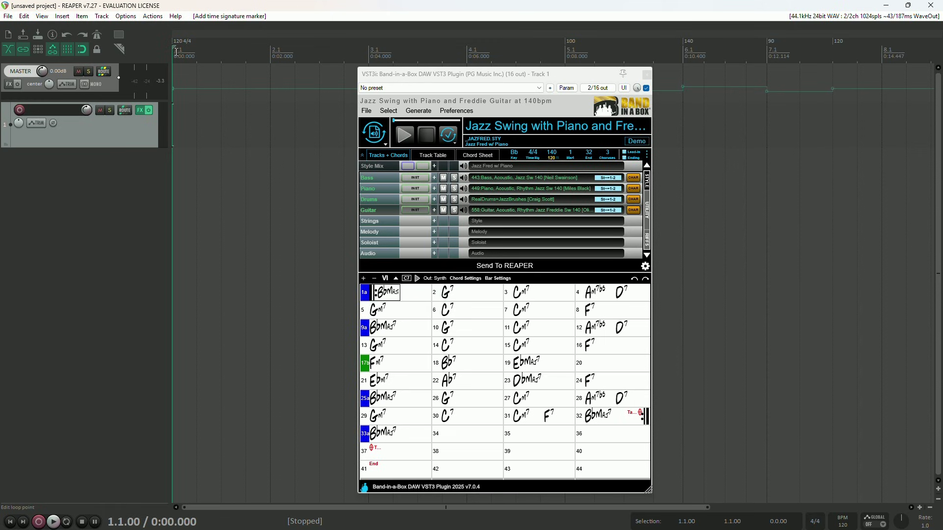
key(space)
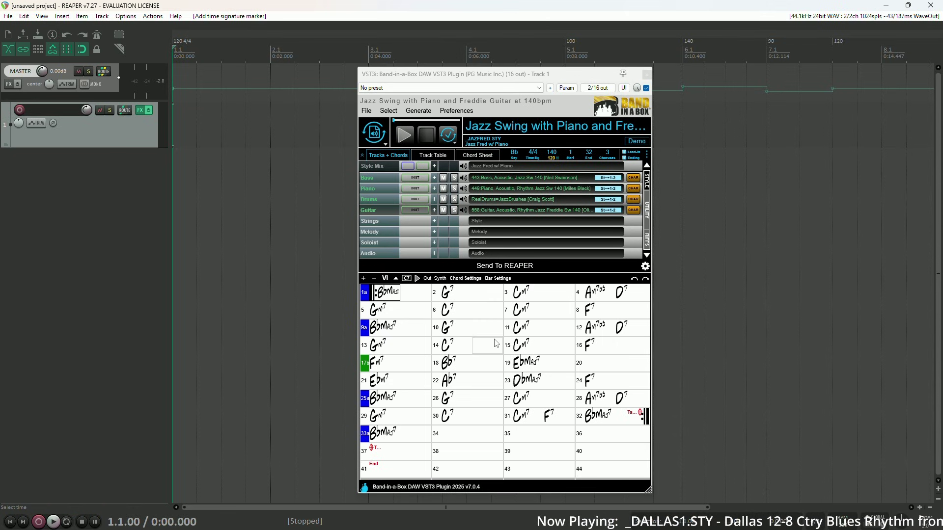
Select bar 10 in the chord sheet and view its Bar Settings.
click(460, 334)
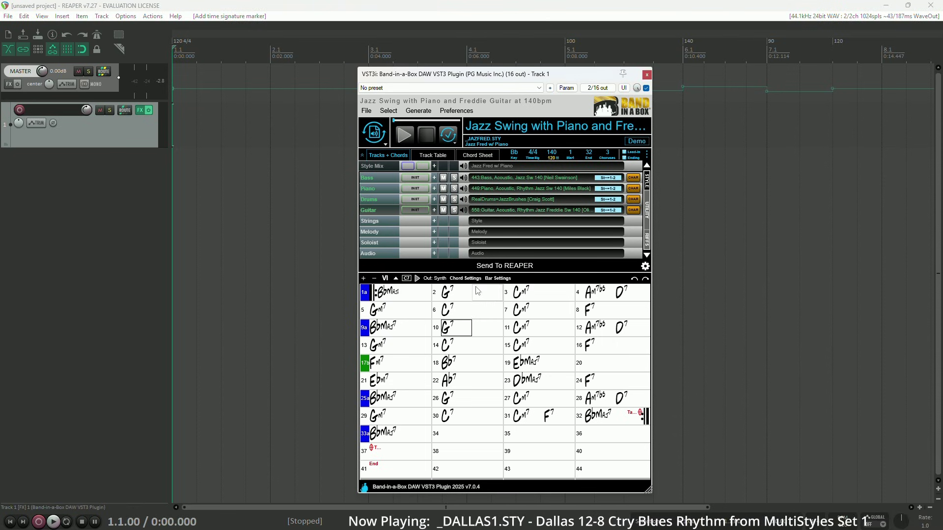
click(494, 279)
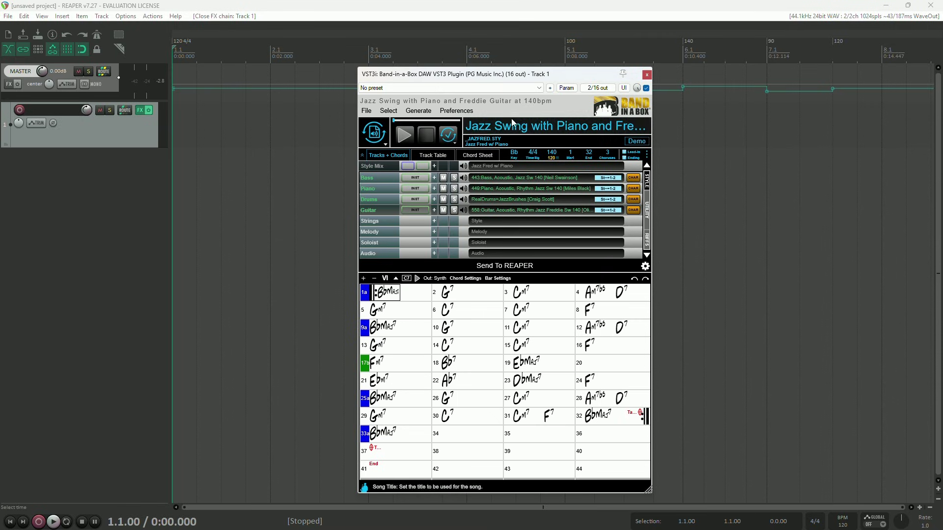
In the Rendering preferences, pick an Auto-Play After Generating option and confirm with OK.
click(452, 112)
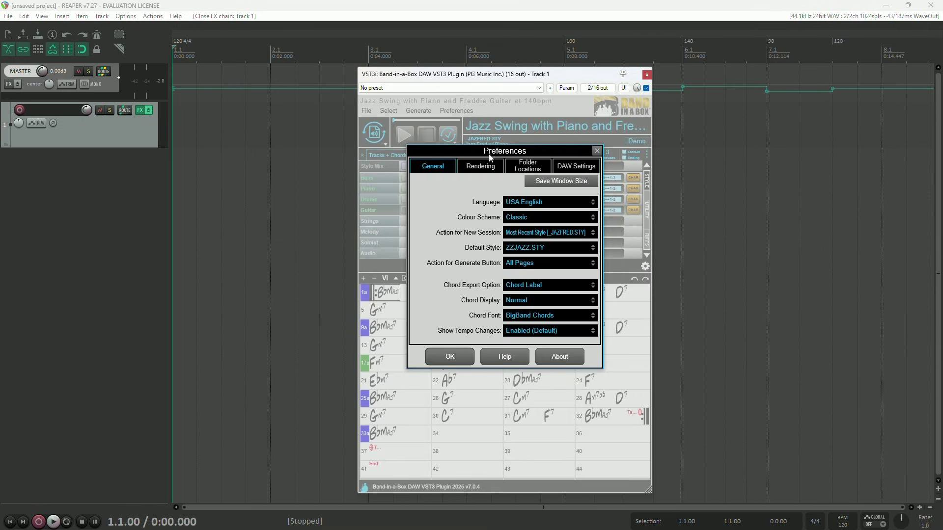
click(491, 166)
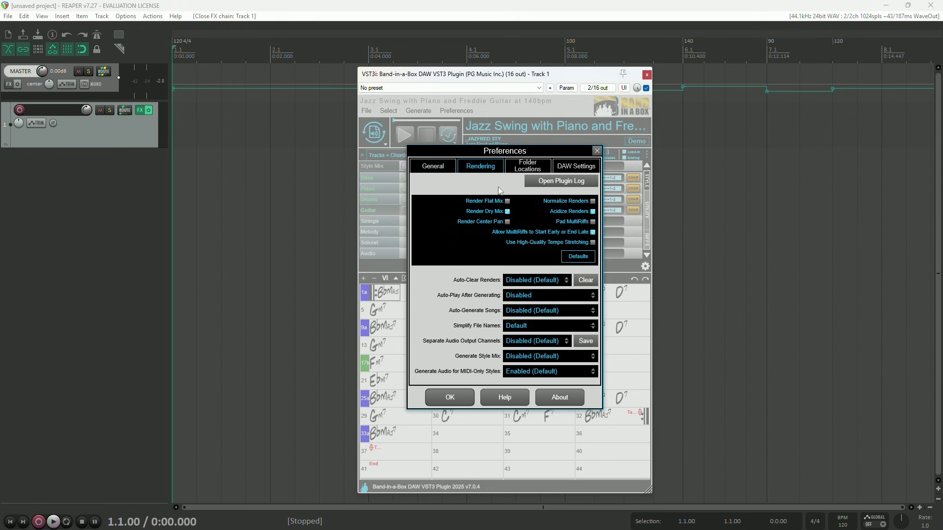
click(520, 296)
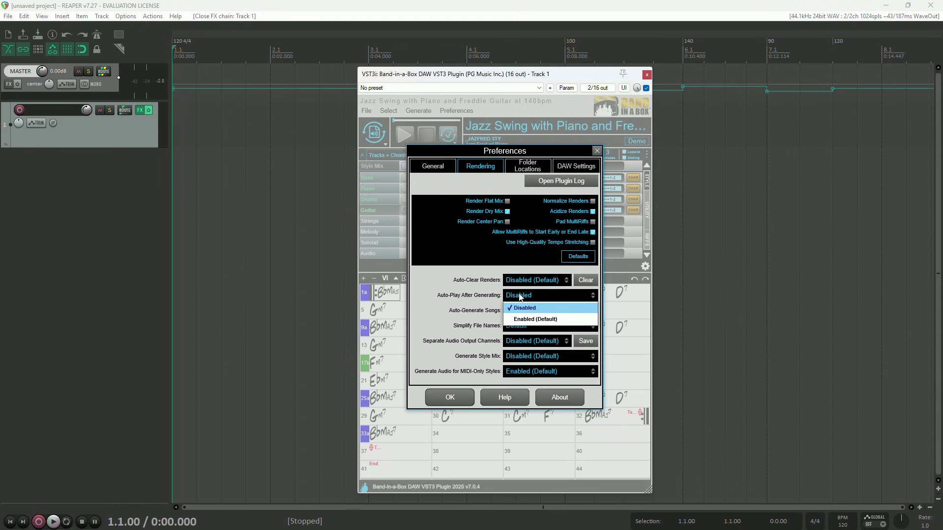
click(525, 318)
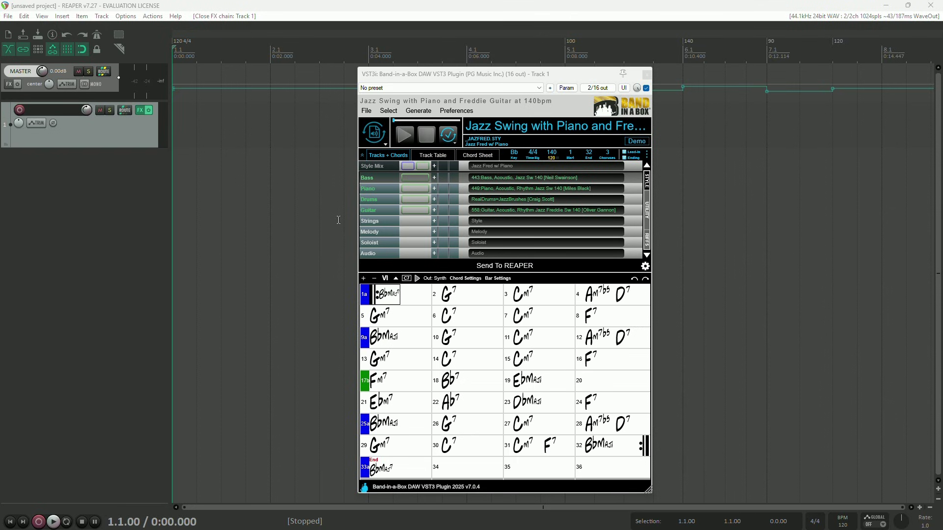
Start playback, skip generating the jazz tracks, and create a blank Untitled Song.
click(411, 178)
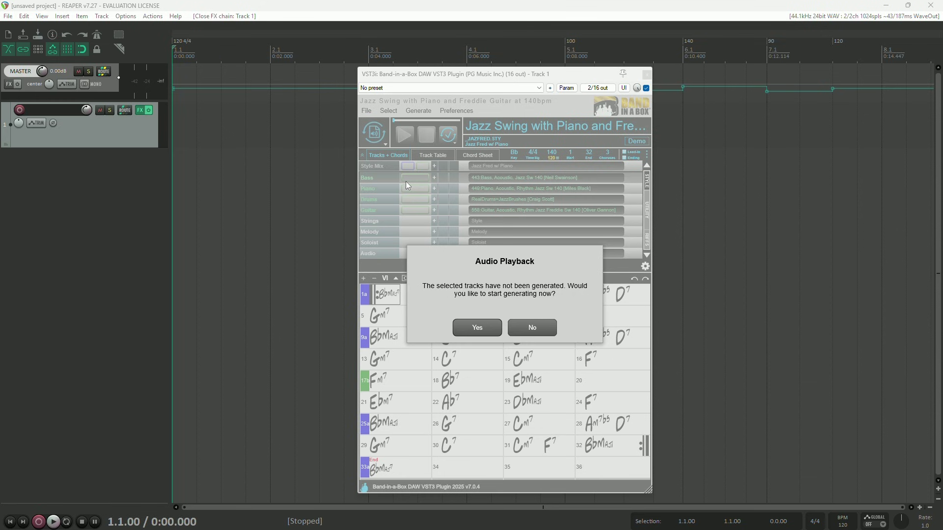
key(ctrl+z)
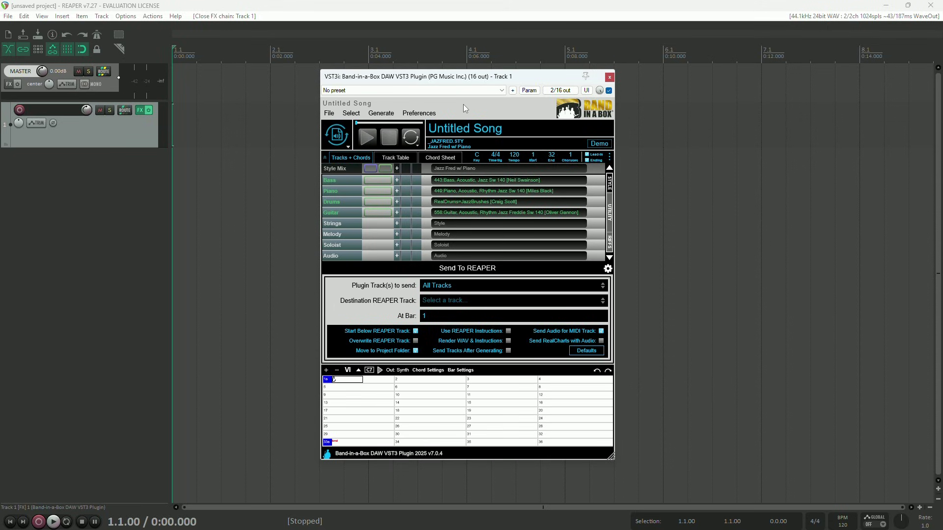
Clear the MultiRiff (Recent RealTrack) list from the Select menu.
click(352, 114)
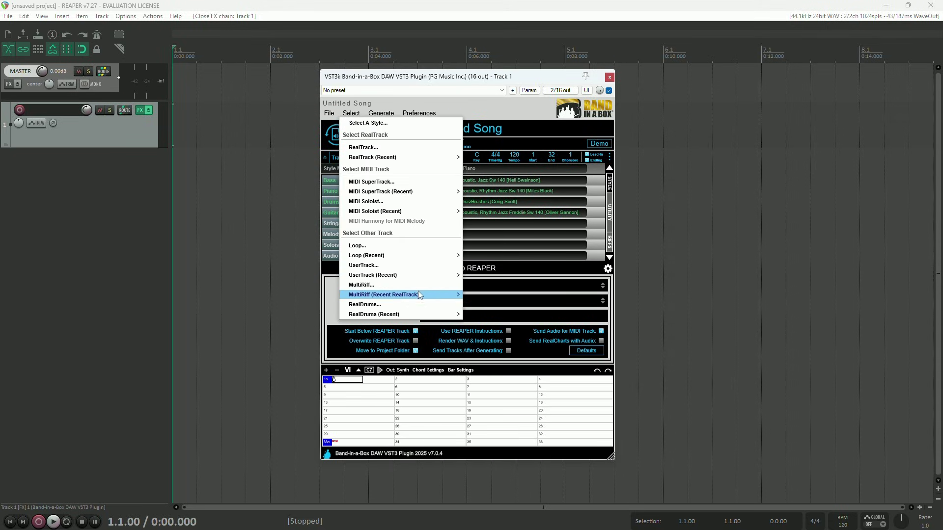
mouse_move(419, 295)
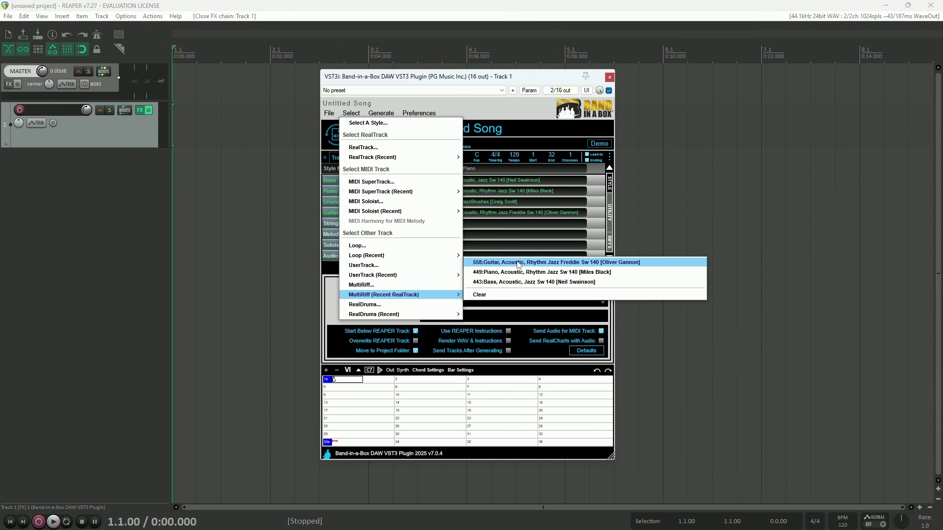
click(516, 294)
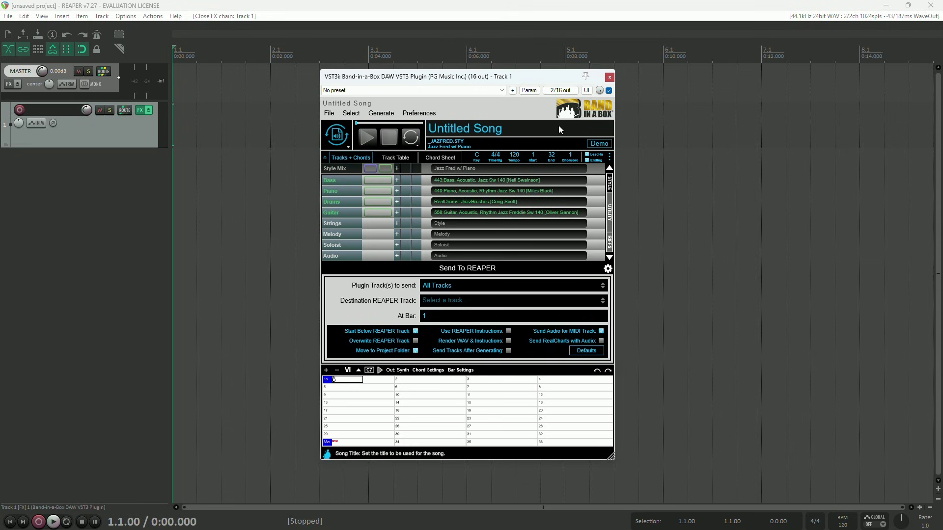
click(599, 146)
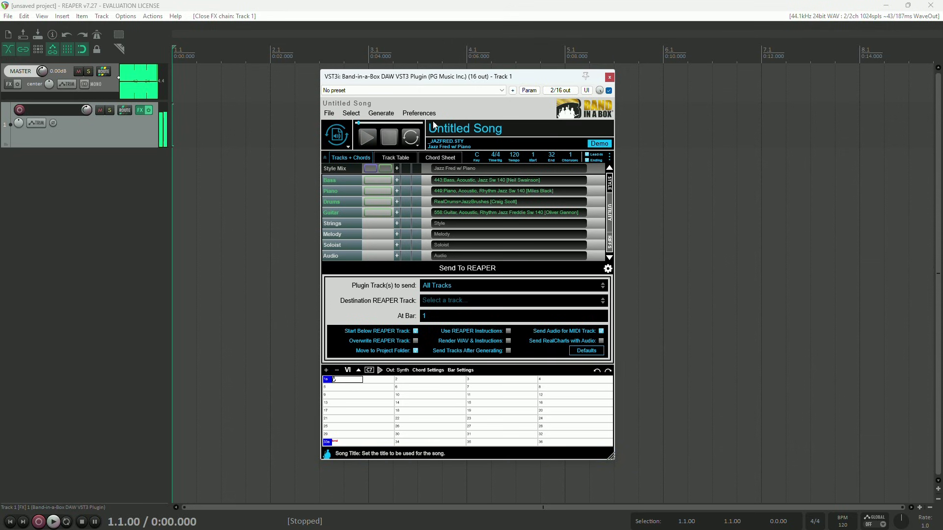
click(388, 137)
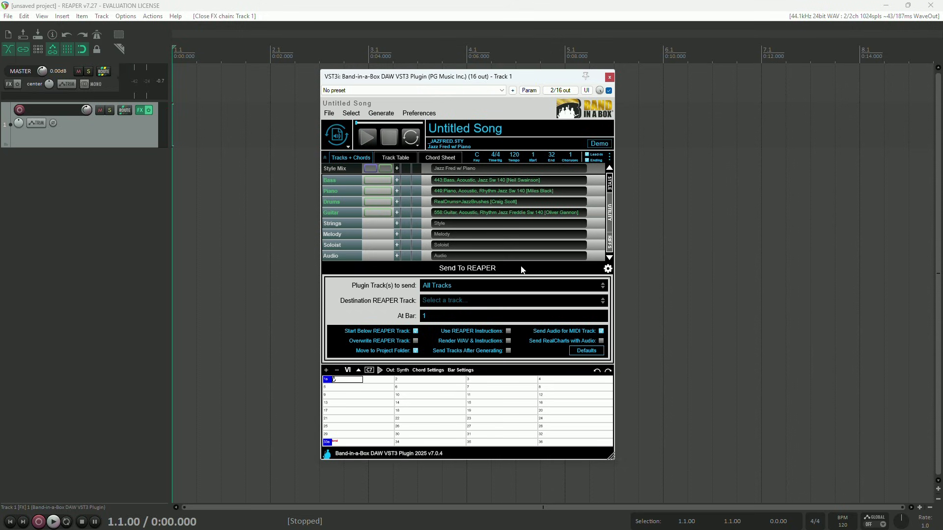
Send the chord track out on channel 1, add Track 2, and route a send from Track 1.
click(403, 370)
click(408, 213)
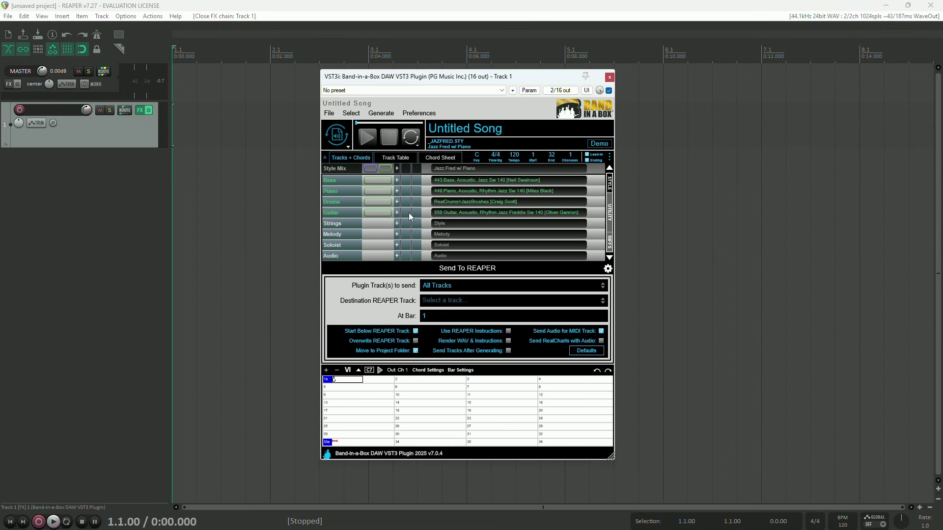
double_click(107, 165)
click(125, 110)
click(246, 197)
click(246, 212)
click(217, 252)
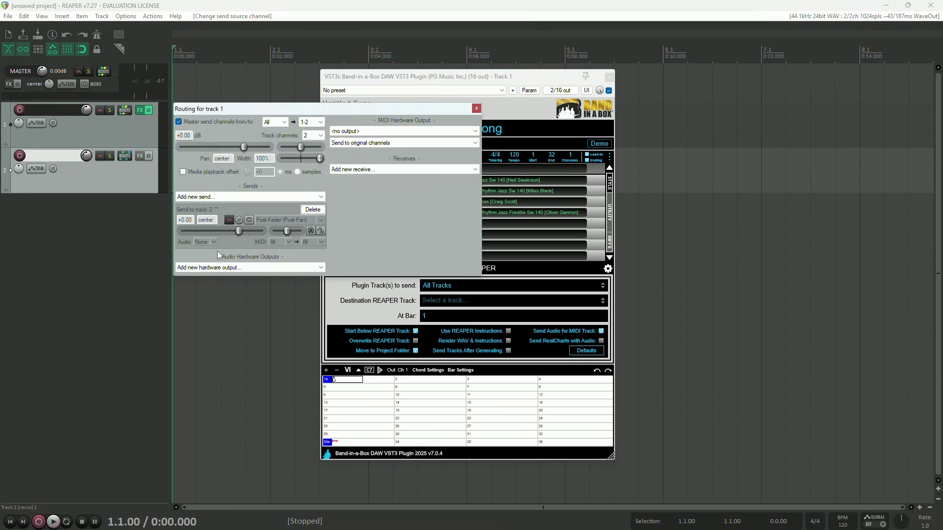
Load the Band-in-a-Box Hi-Q instrument in sforzando on Track 2.
key(Escape)
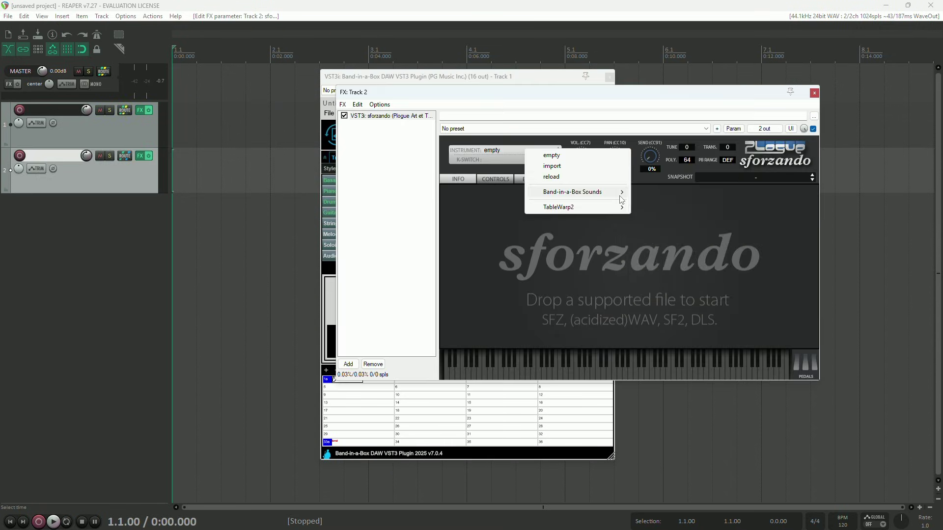
click(658, 192)
click(376, 384)
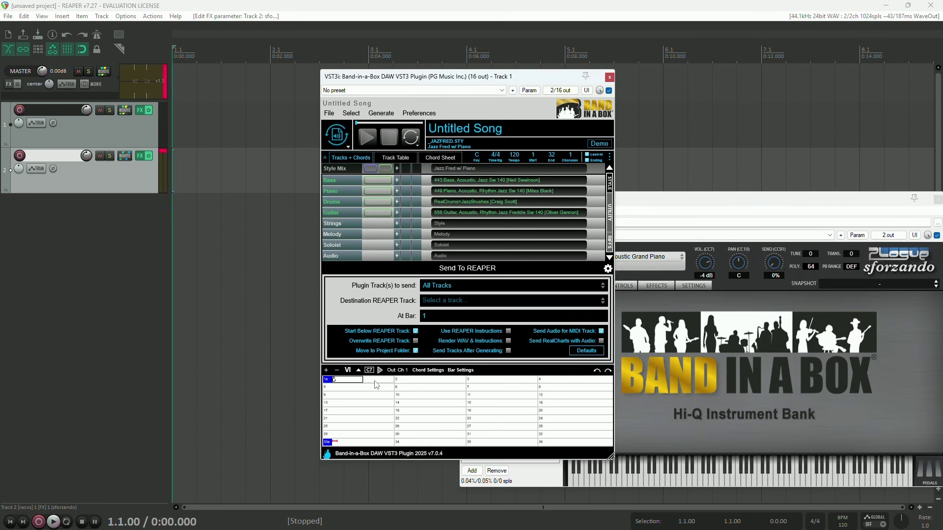